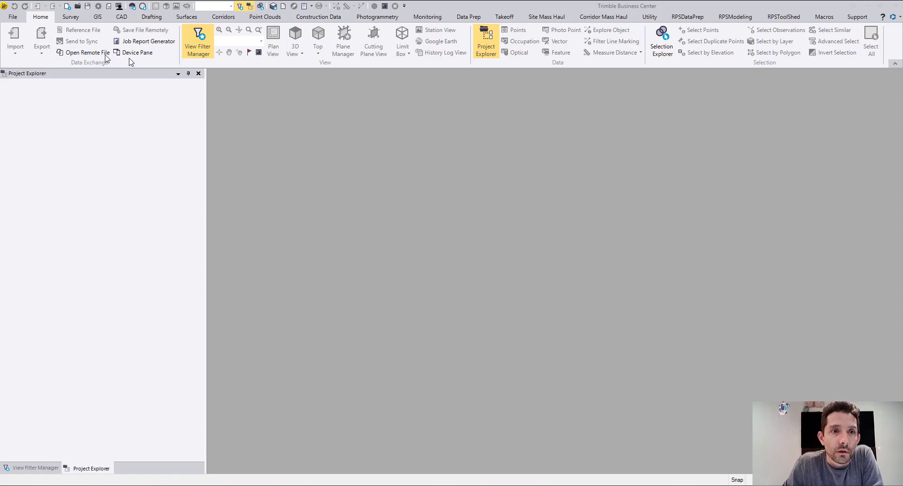
# Review the local templates, user profile templates and template folder setting available for a new project
pyautogui.click(12, 18)
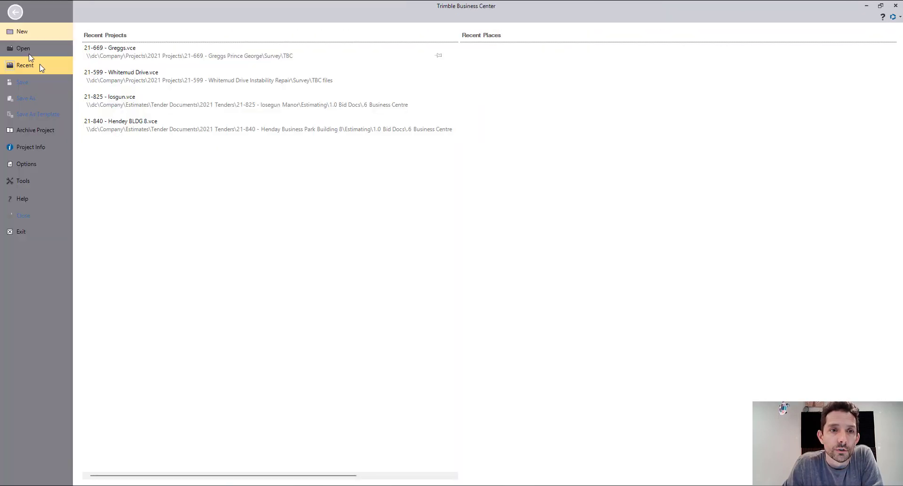
pyautogui.click(28, 31)
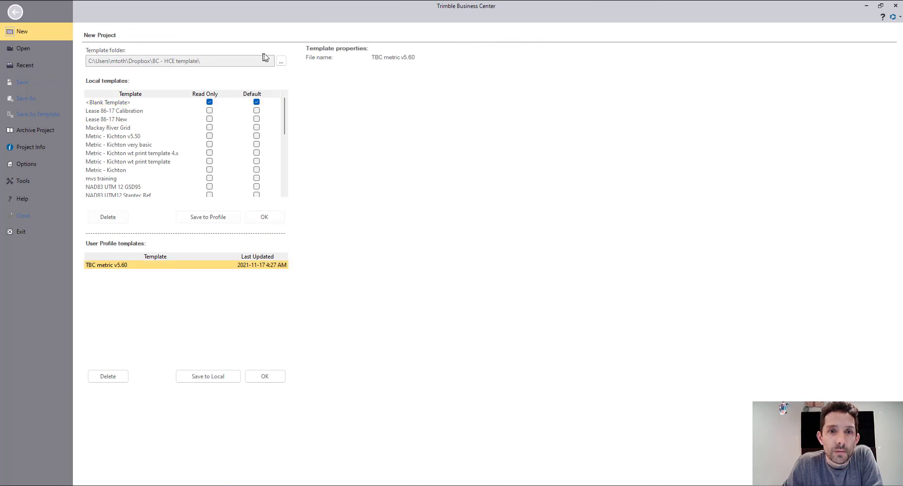
pyautogui.click(282, 62)
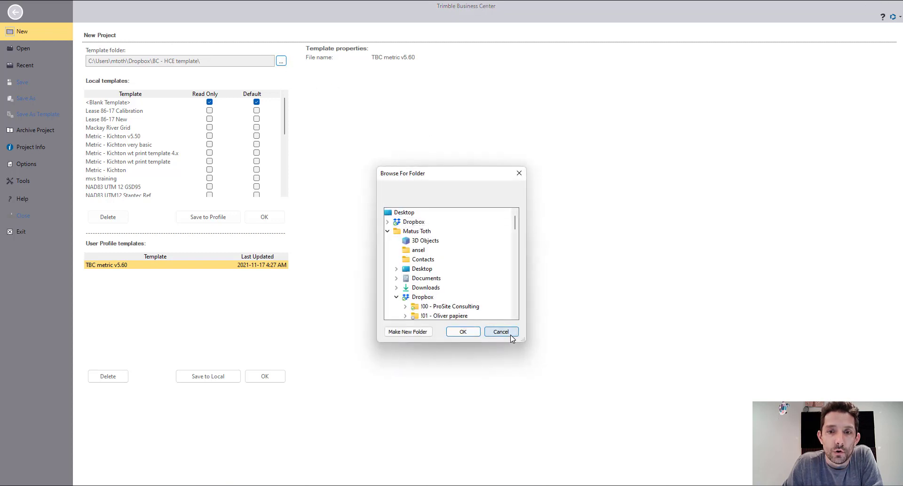
pyautogui.click(512, 334)
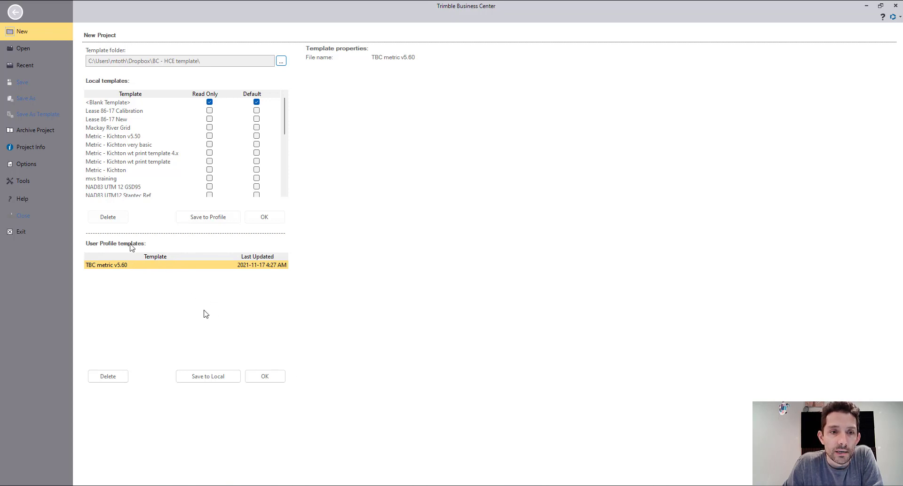
pyautogui.click(16, 13)
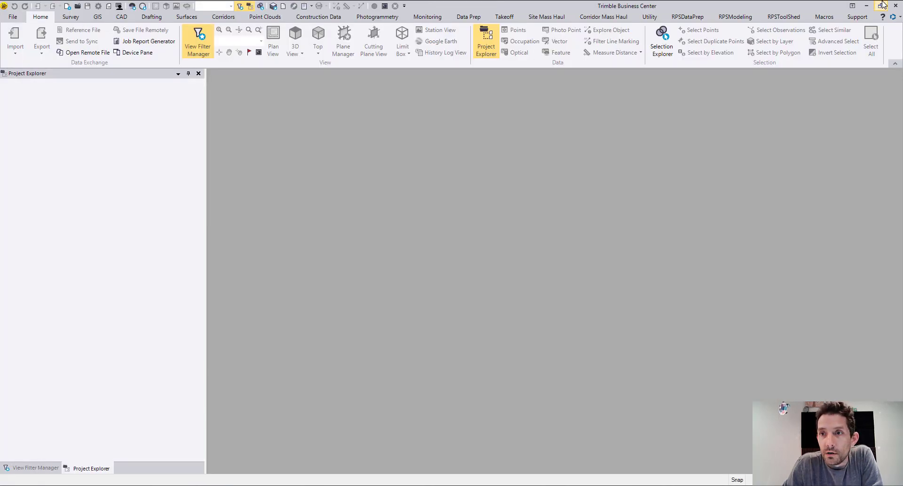
# Review the template list offered when starting a new project from the Start Page
pyautogui.click(865, 18)
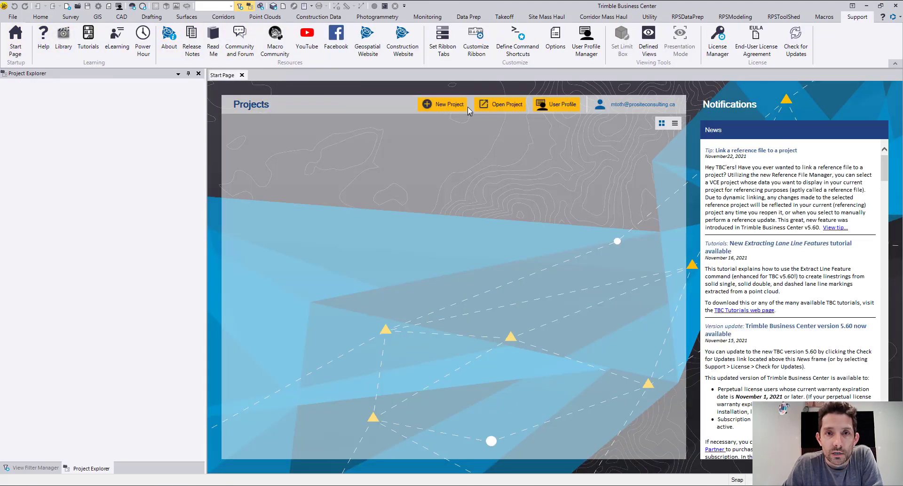
pyautogui.click(454, 106)
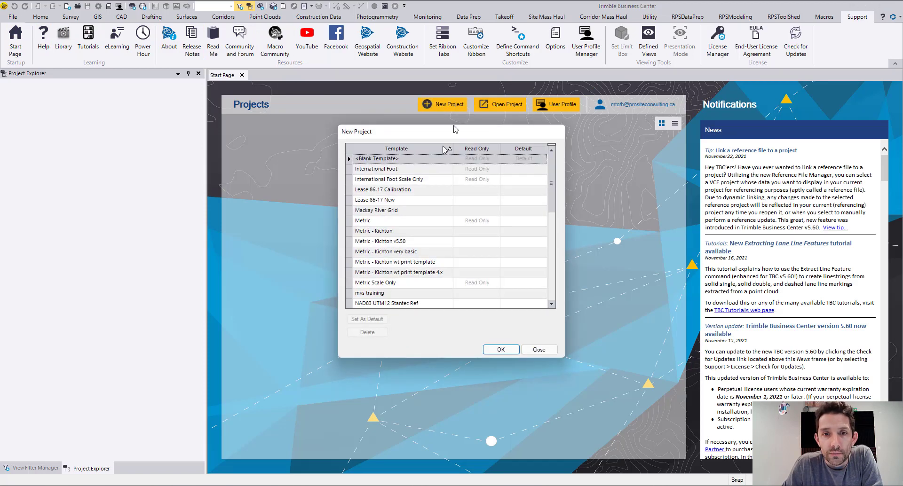
pyautogui.moveTo(552, 177); pyautogui.dragTo(396, 242)
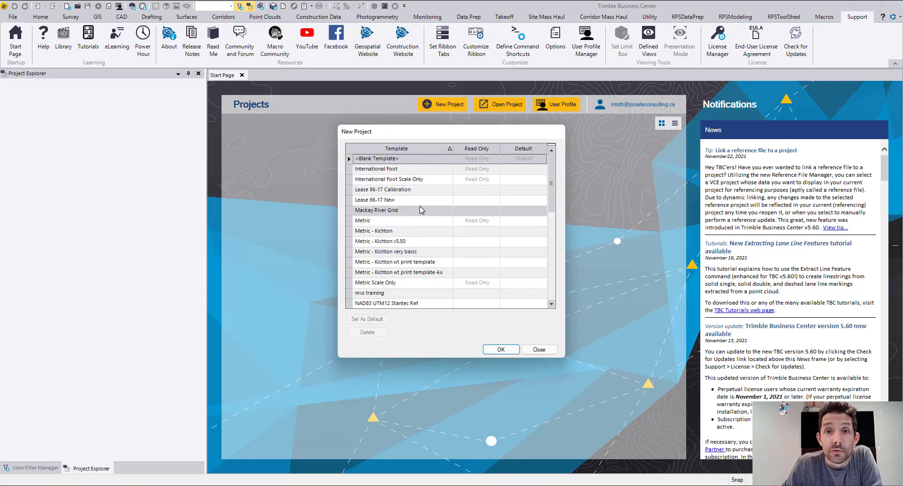
pyautogui.click(539, 350)
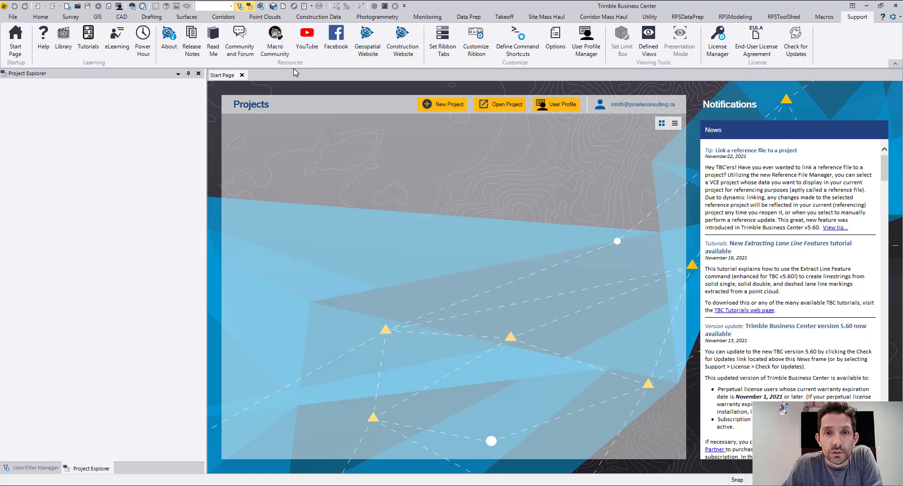
# Log out of the Trimble Identity account and sign back in with the saved credentials
pyautogui.click(634, 105)
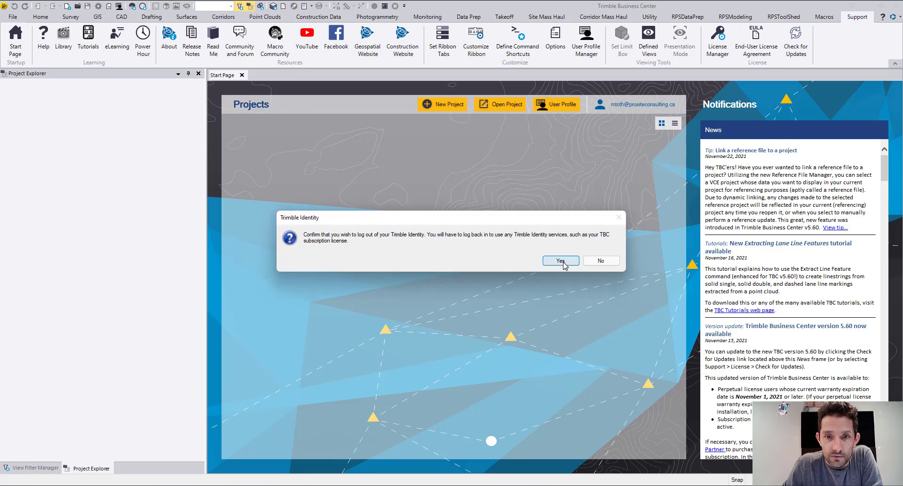
pyautogui.click(560, 261)
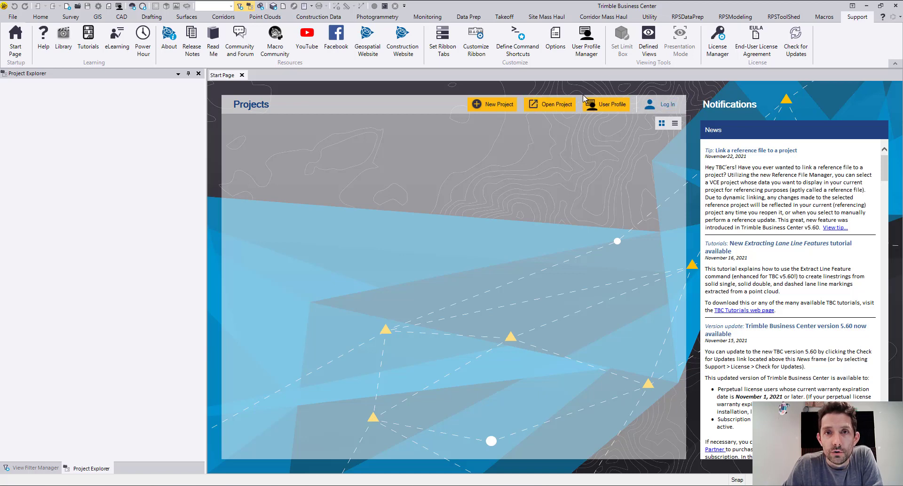
pyautogui.click(661, 104)
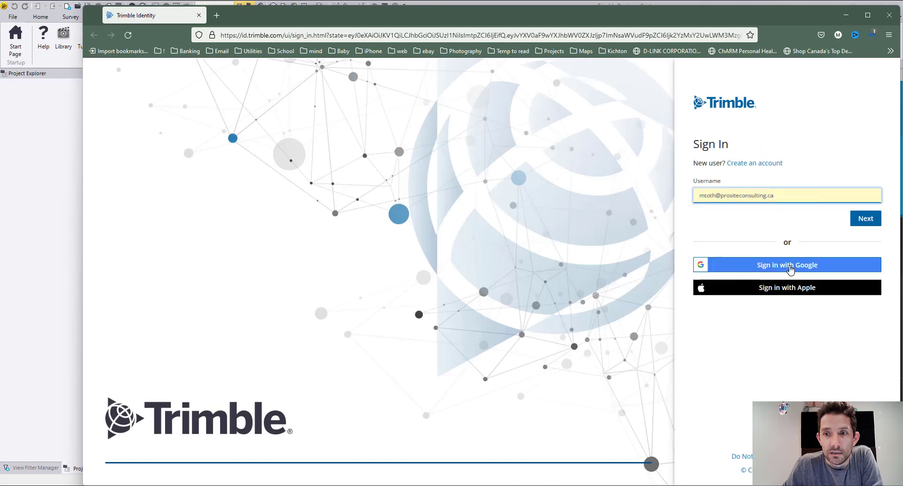
pyautogui.click(867, 220)
pyautogui.click(867, 235)
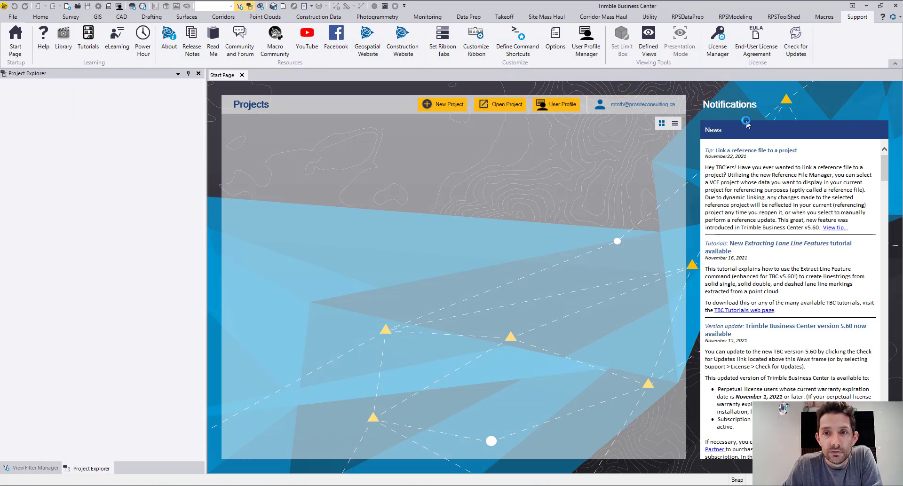
# Examine the user options, ribbon and project template backups in the User Profile Manager, including the TBC metric v5.60 cloud template
pyautogui.click(566, 106)
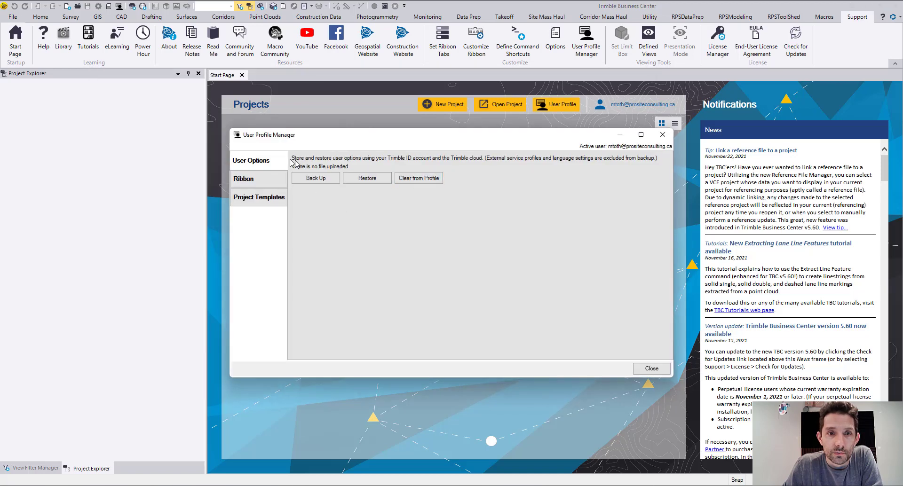
pyautogui.click(238, 181)
pyautogui.click(256, 199)
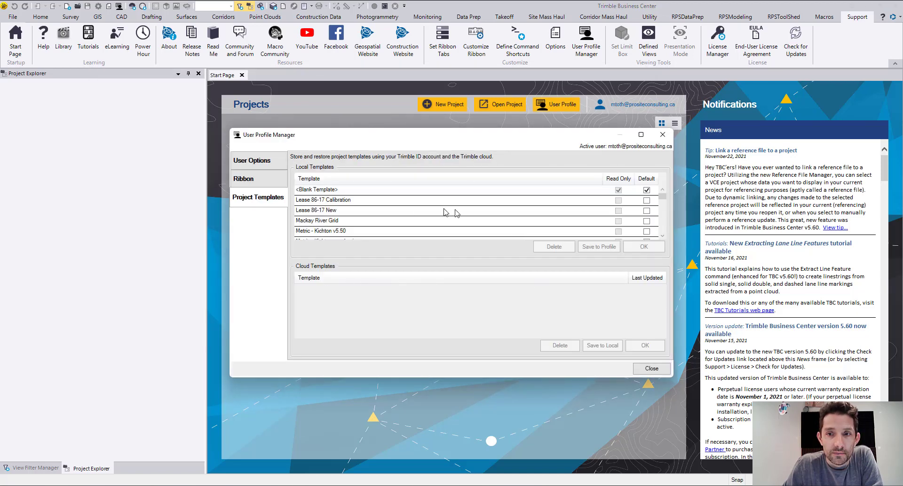
pyautogui.click(267, 178)
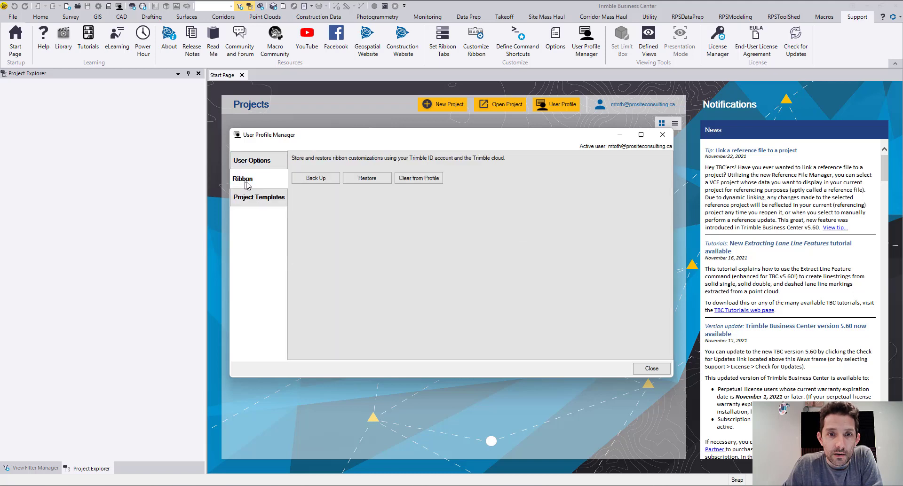
pyautogui.click(258, 159)
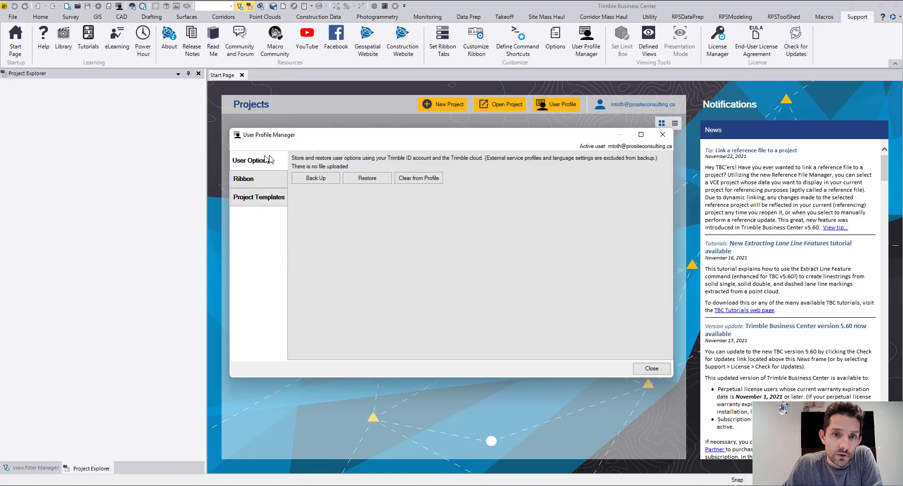
pyautogui.click(263, 201)
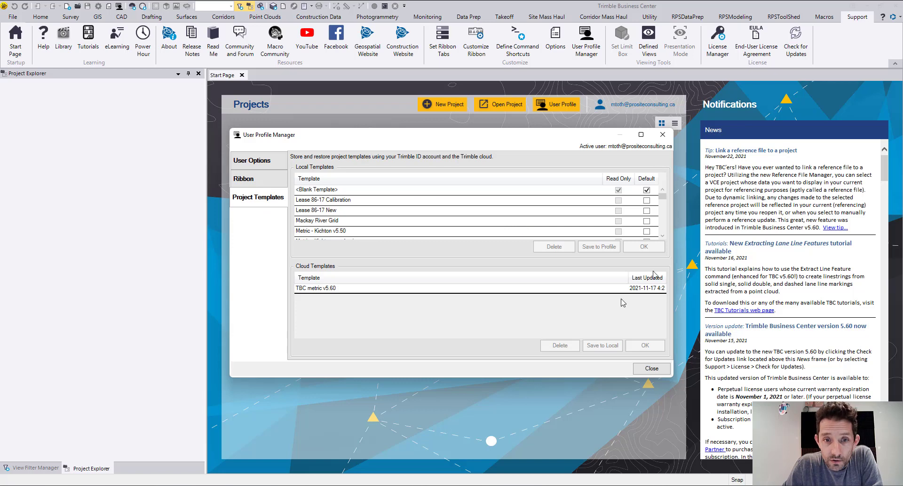
pyautogui.click(313, 288)
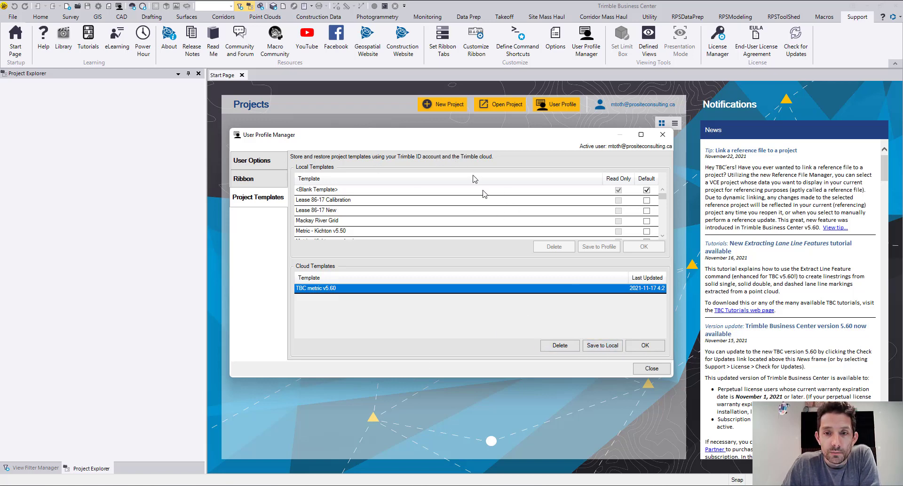
pyautogui.click(652, 369)
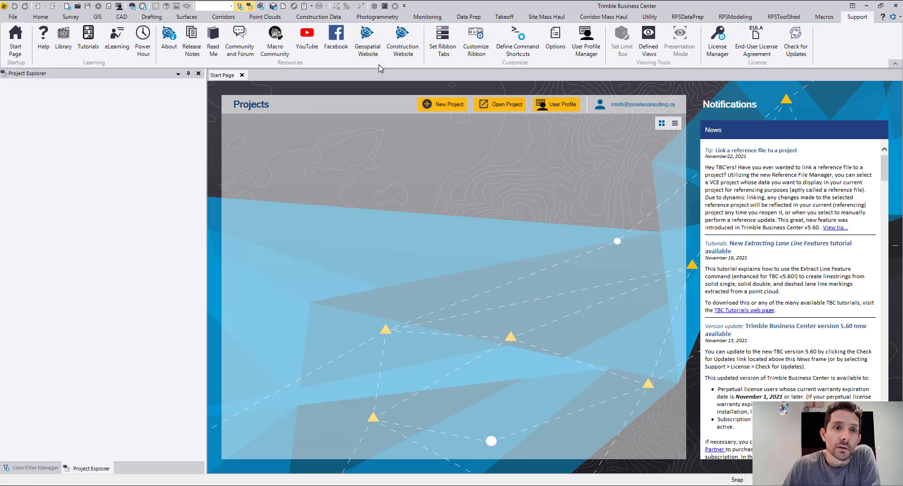
# Create a new project from a saved template and show its layers in the View Filter Manager
pyautogui.click(78, 18)
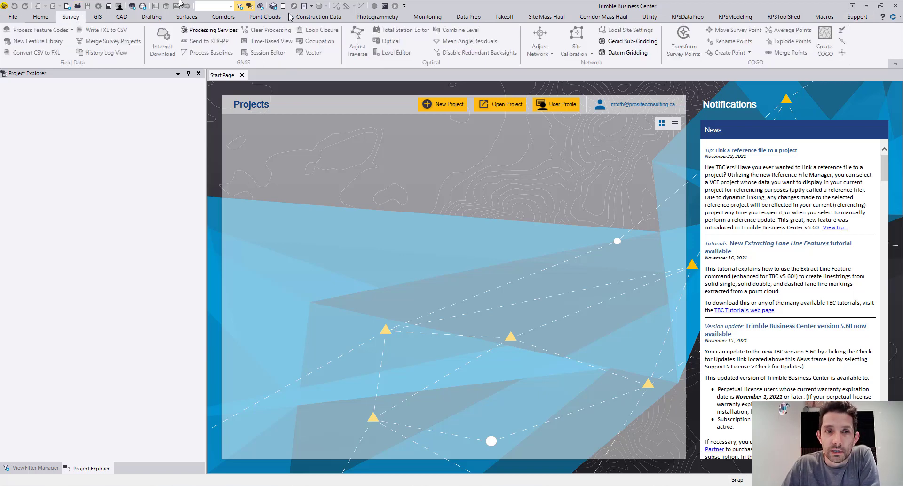
pyautogui.click(19, 20)
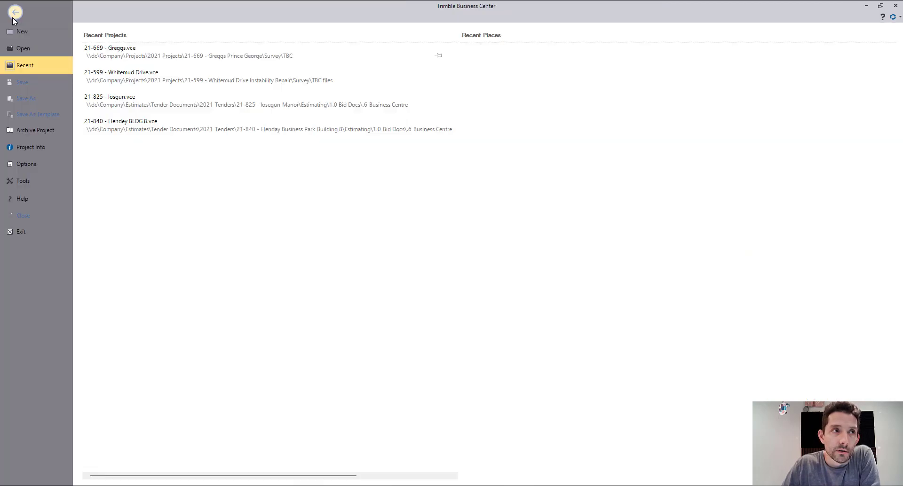
pyautogui.click(20, 36)
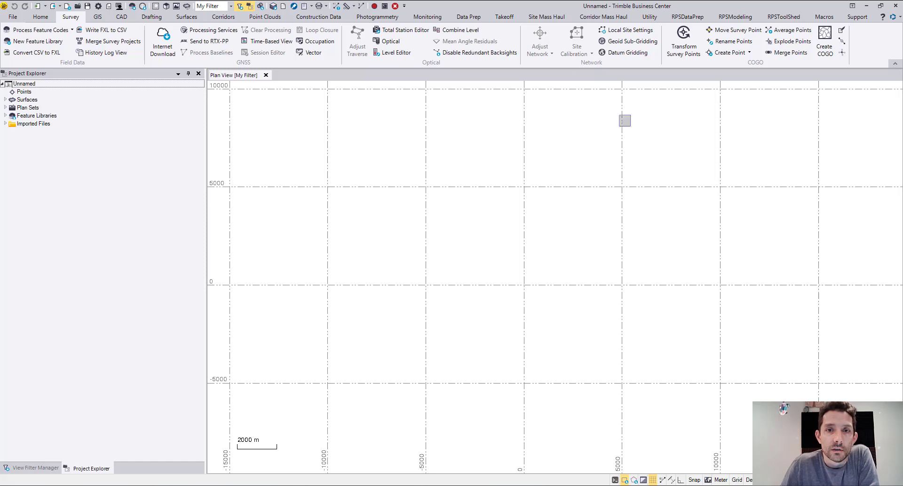
pyautogui.click(47, 468)
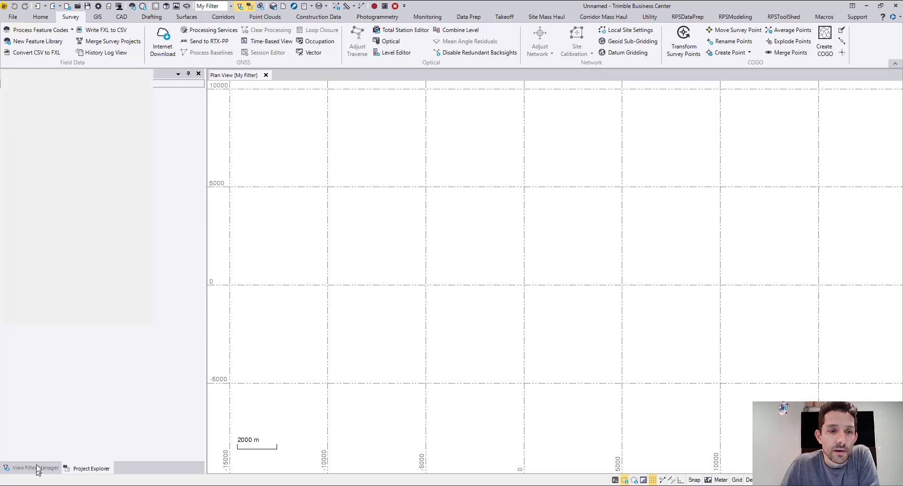
# Save the project as a template named 1234 and also store it in the user profile
pyautogui.click(11, 18)
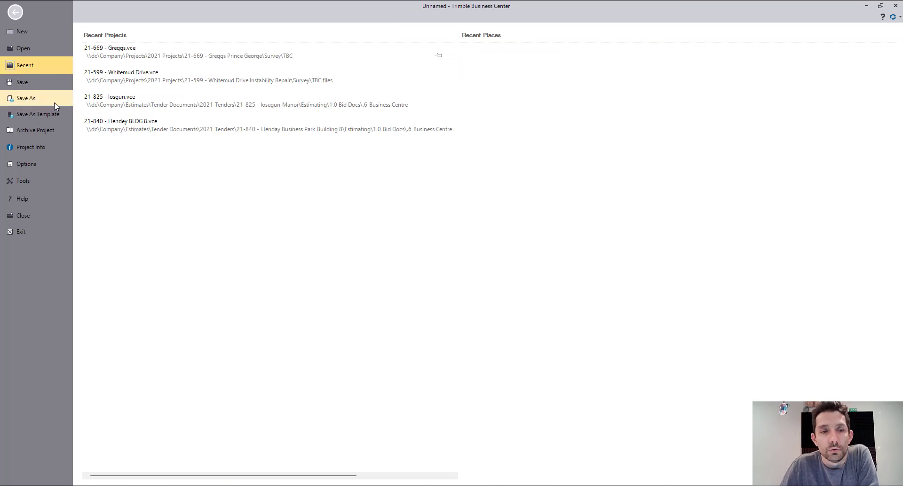
pyautogui.click(53, 115)
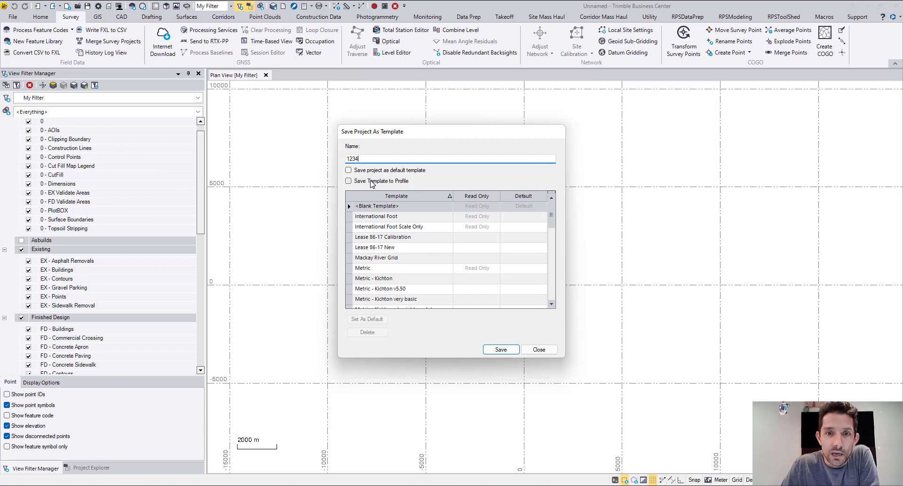
pyautogui.click(349, 181)
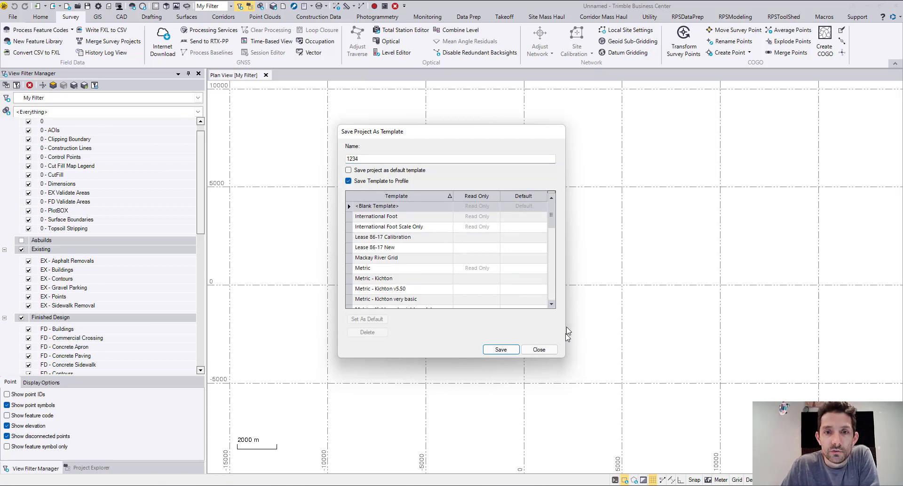
pyautogui.click(501, 350)
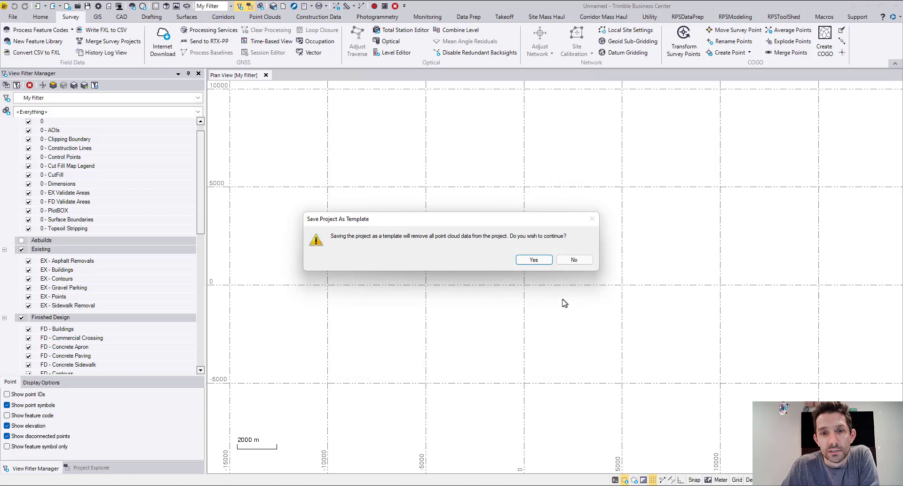
pyautogui.click(533, 260)
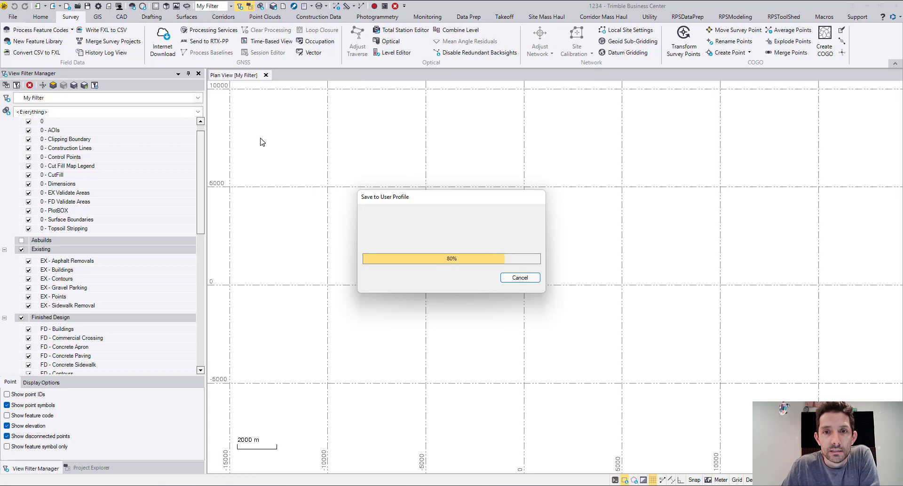
# Delete the 1234 template from the user profile templates and return to the project
pyautogui.click(13, 18)
pyautogui.click(25, 33)
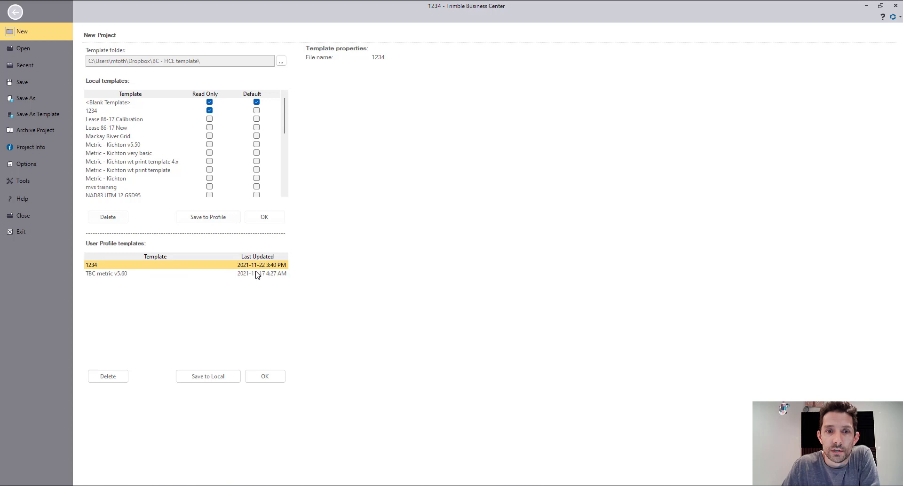
pyautogui.click(108, 379)
pyautogui.click(403, 223)
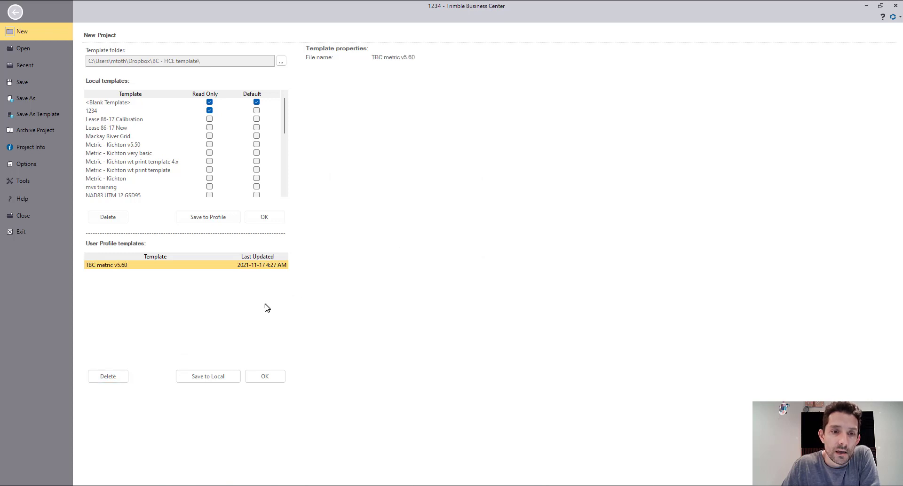
pyautogui.click(22, 11)
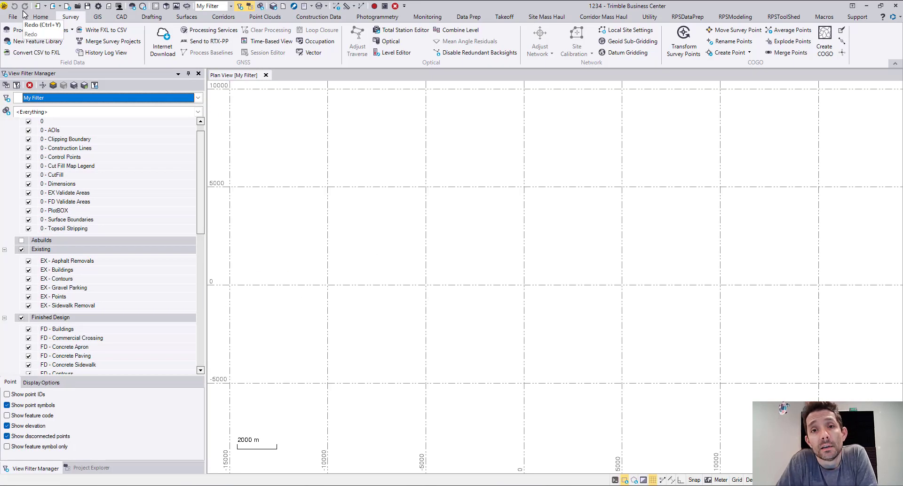